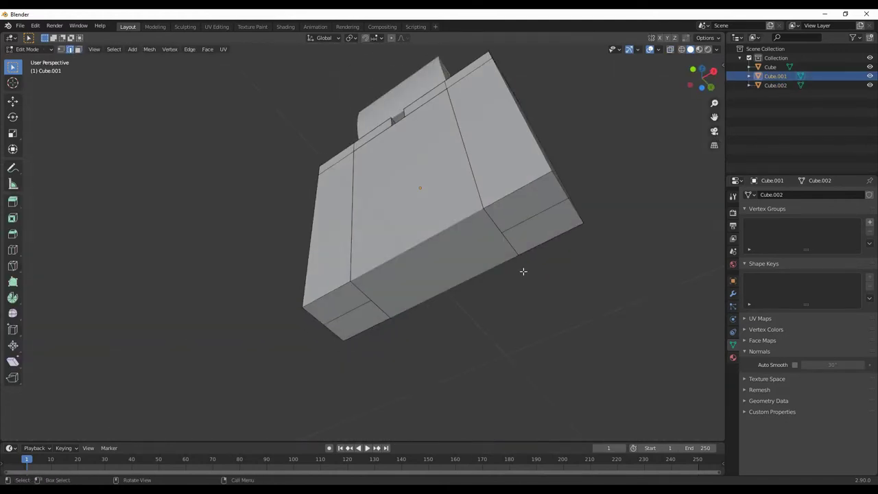
Pull the selected chair-back vertices with proportional editing for a soft falloff
key(g)
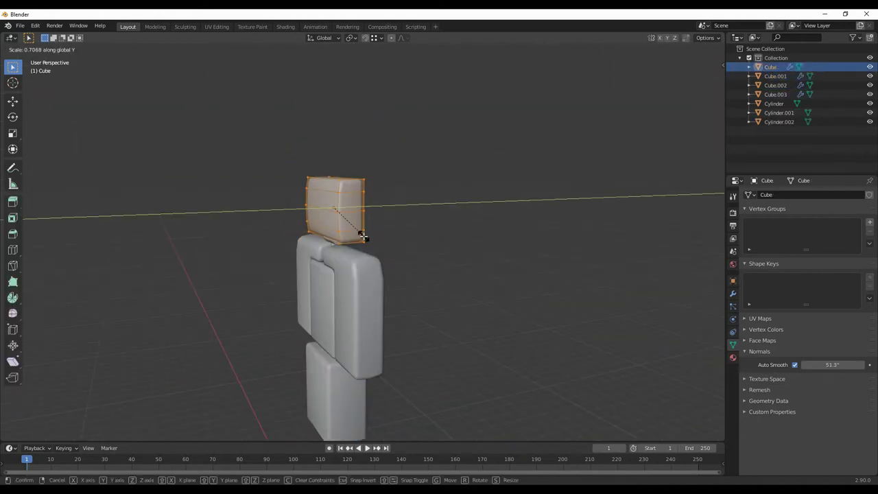
Move the lower back cushion piece along Y and check it from the side
key(g)
key(y)
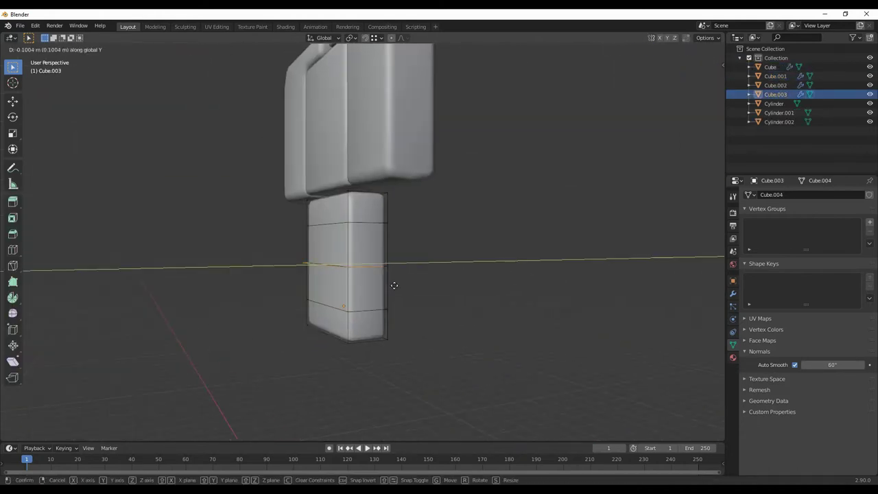
click(396, 276)
middle_drag(396, 276, 389, 285)
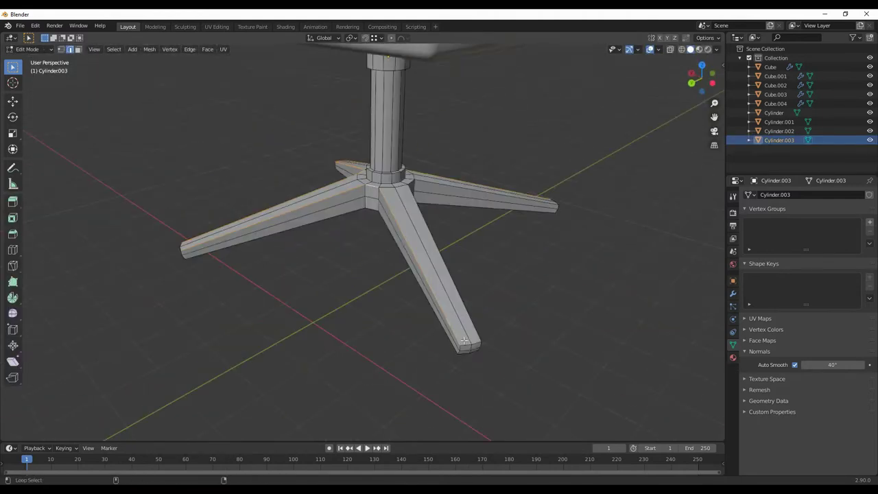
Bevel the leg-tip edges and inspect the caster under a leg end
key(ctrl+b)
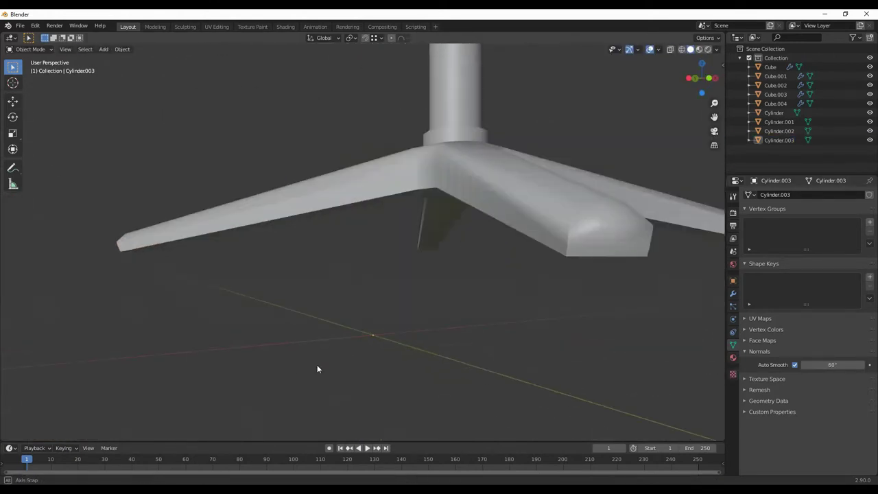
key(Tab)
middle_drag(316, 364, 339, 310)
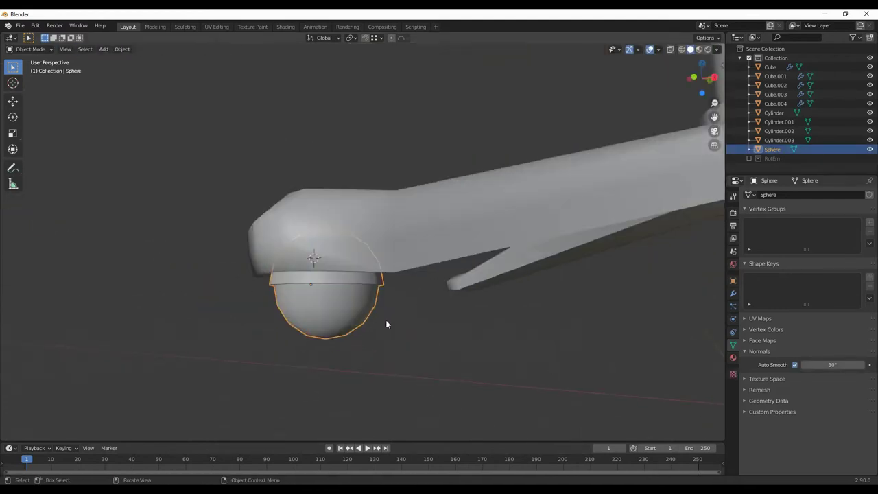
ctrl+middle_drag(401, 340, 390, 342)
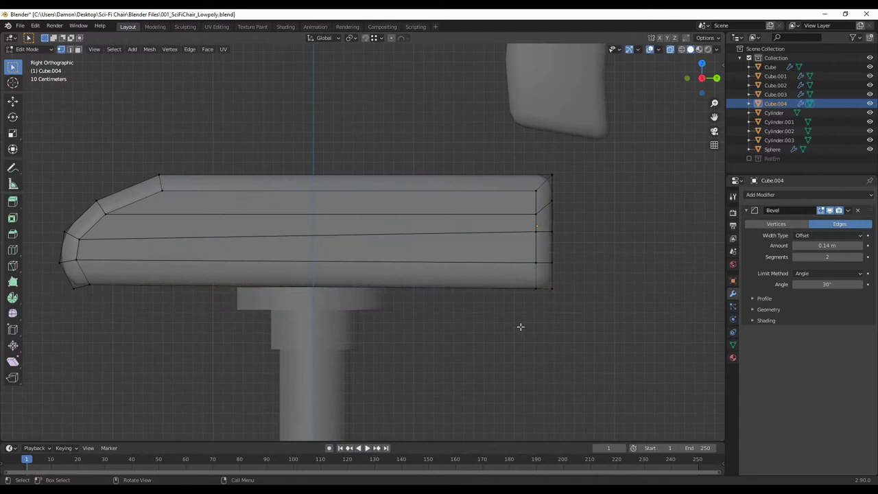
Select a path of faces along the seat side, viewed from the right
scroll(302, 313, down, 3)
middle_drag(302, 314, 255, 423)
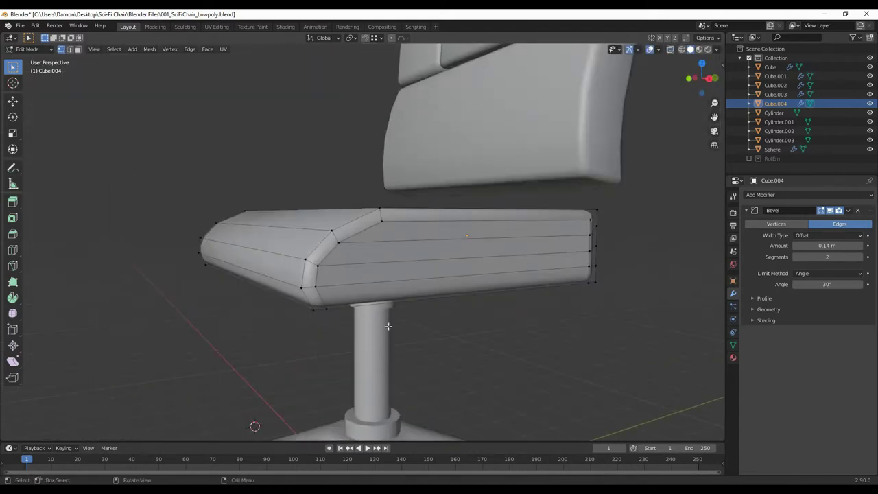
ctrl+click(484, 328)
middle_drag(483, 328, 415, 314)
key(KP_3)
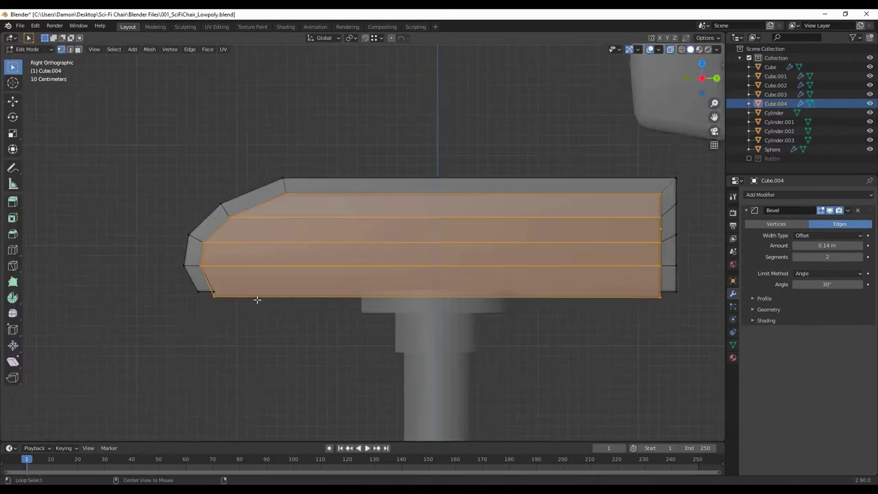
scroll(206, 288, up, 4)
Select the seat's side edge loop, trial a move, then cancel and leave Edit Mode
click(196, 274)
scroll(218, 280, down, 4)
mouse_move(218, 280)
middle_down()
mouse_move(412, 295)
mouse_move(468, 289)
mouse_move(426, 255)
middle_up()
scroll(461, 292, down, 4)
scroll(461, 292, up, 5)
key(g)
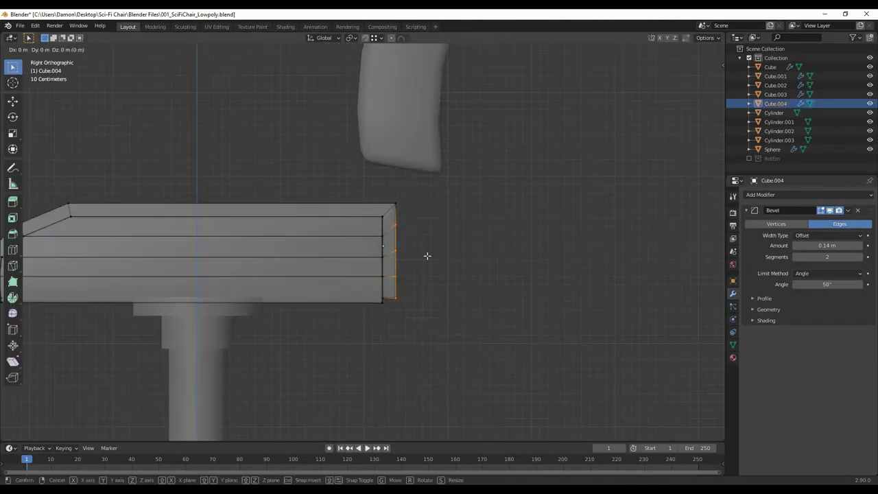
key(Escape)
key(Tab)
Add a new cube under the seat and enter its Edit Mode
mouse_move(459, 310)
middle_down()
mouse_move(410, 232)
mouse_move(343, 206)
middle_up()
key(KP_3)
click(103, 48)
click(197, 67)
scroll(310, 308, down, 3)
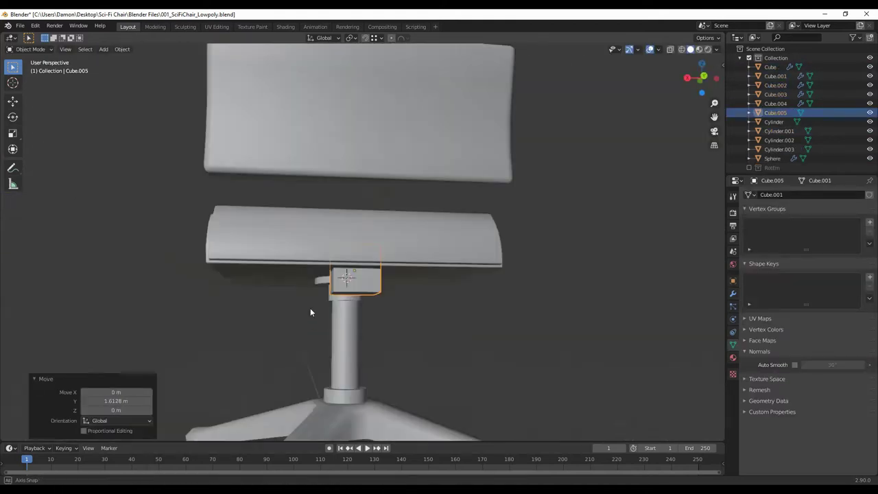
key(Tab)
scroll(416, 279, up, 5)
middle_drag(416, 278, 323, 288)
scroll(413, 319, up, 3)
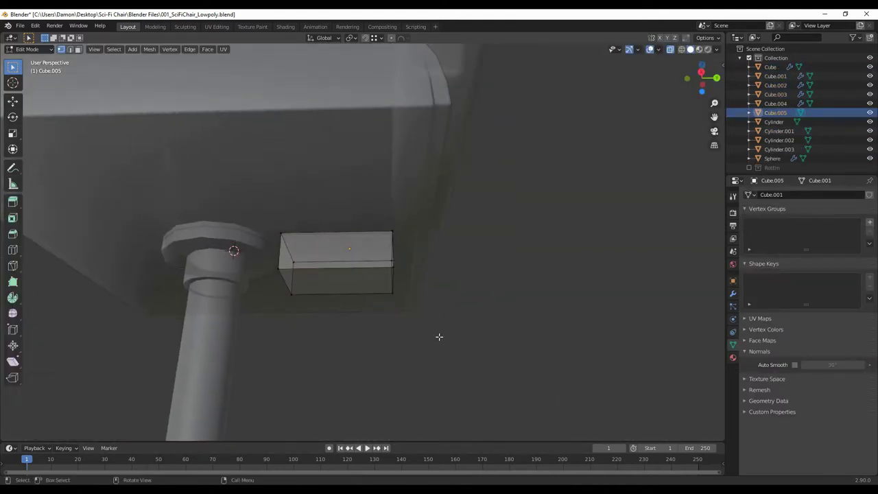
Bevel the new cube's edges to form the bracket piece
key(3)
scroll(439, 336, down, 3)
mouse_move(446, 343)
middle_down()
mouse_move(426, 305)
mouse_move(352, 304)
mouse_move(451, 270)
middle_up()
key(2)
key(ctrl+b)
scroll(384, 340, up, 1)
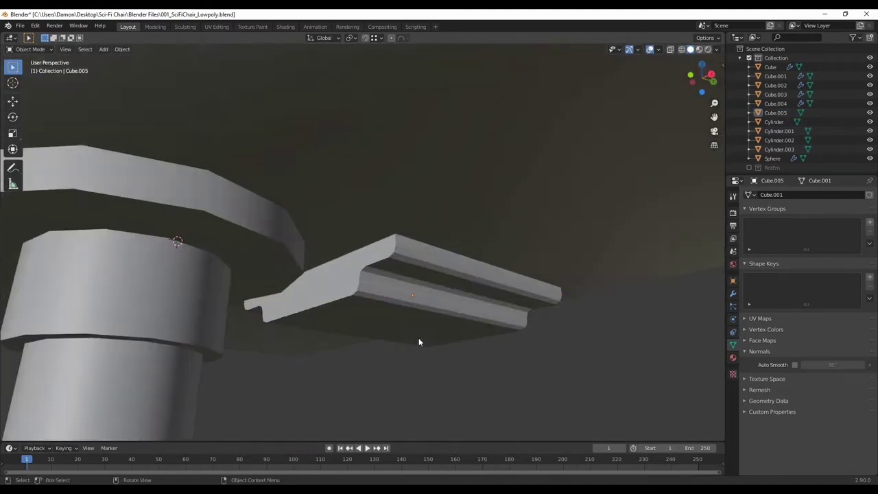
middle_drag(418, 340, 356, 316)
Isolate the bracket in local view and dissolve its extra edges
click(303, 294)
middle_drag(303, 294, 418, 272)
scroll(418, 272, up, 3)
key(Tab)
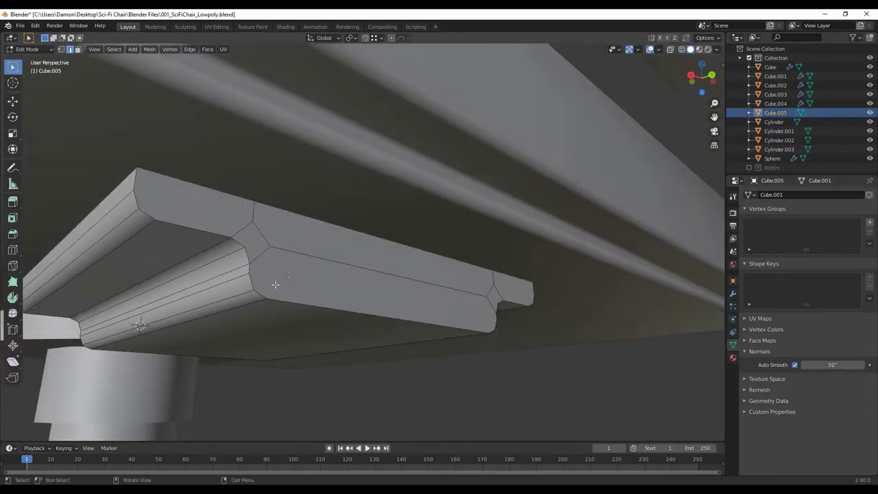
key(KP_Divide)
click(623, 339)
mouse_move(624, 339)
middle_down()
mouse_move(443, 243)
mouse_move(339, 315)
middle_up()
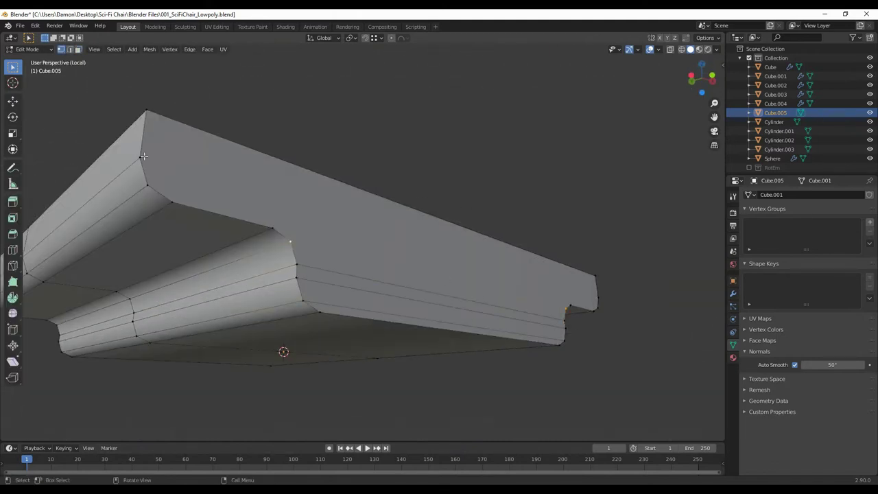
middle_drag(607, 264, 480, 274)
Return to the full chair view and apply the bracket's Mirror modifier
key(Tab)
scroll(480, 274, down, 4)
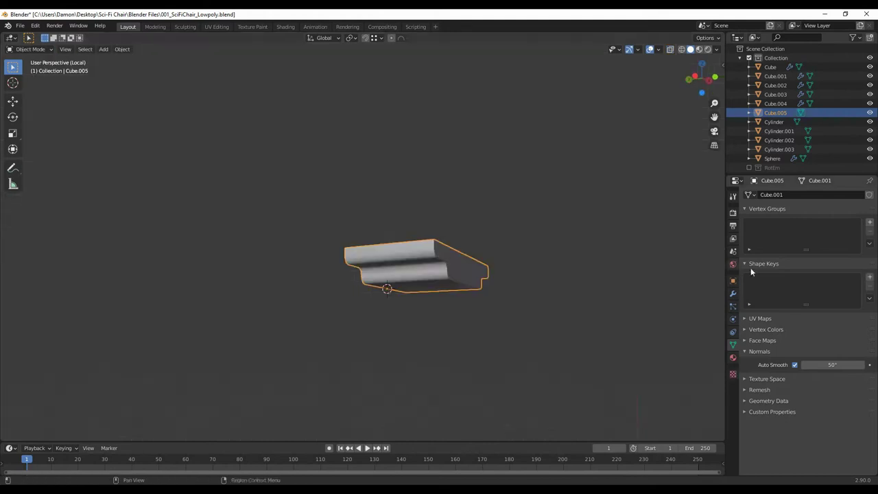
key(ctrl+a)
key(KP_Divide)
Scale the selected part to 1.3 along Z (sz1.3)
mouse_move(393, 325)
middle_down()
mouse_move(380, 314)
mouse_move(439, 288)
middle_up()
key(ctrl+KP_1)
text(sz1.3)
Add a new cube, shrink it, move it along Y and widen it along X
key(shift+a)
click(556, 308)
key(KP_3)
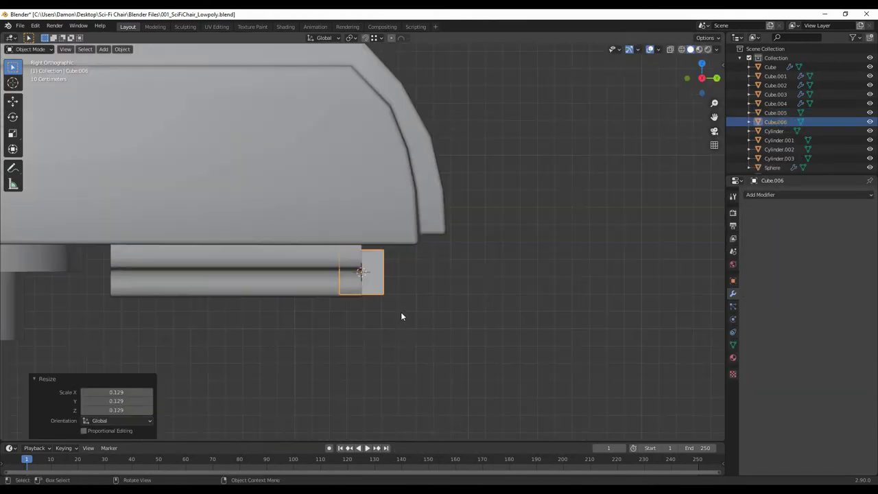
key(g)
key(y)
click(438, 314)
key(a)
key(ctrl+KP_1)
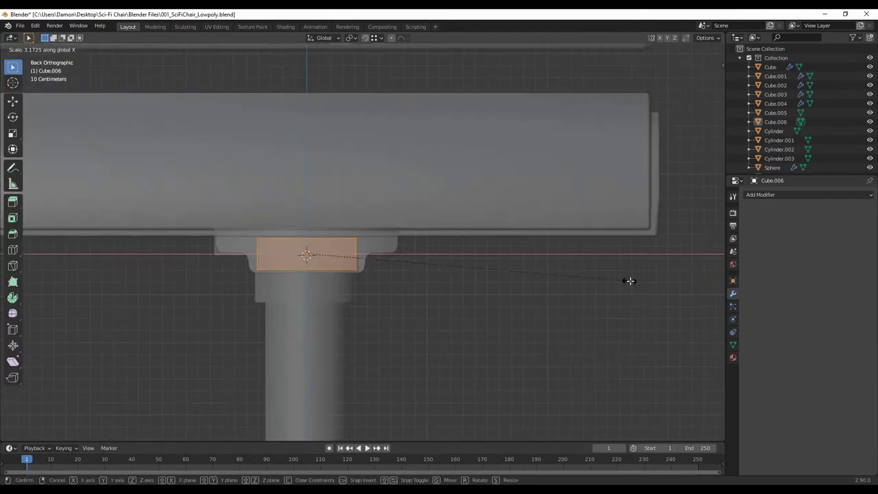
click(630, 281)
Copy the cube's end face, placing faces beside the bracket and under the back cushion
key(KP_3)
key(s)
key(y)
click(519, 387)
scroll(397, 409, down, 3)
key(g)
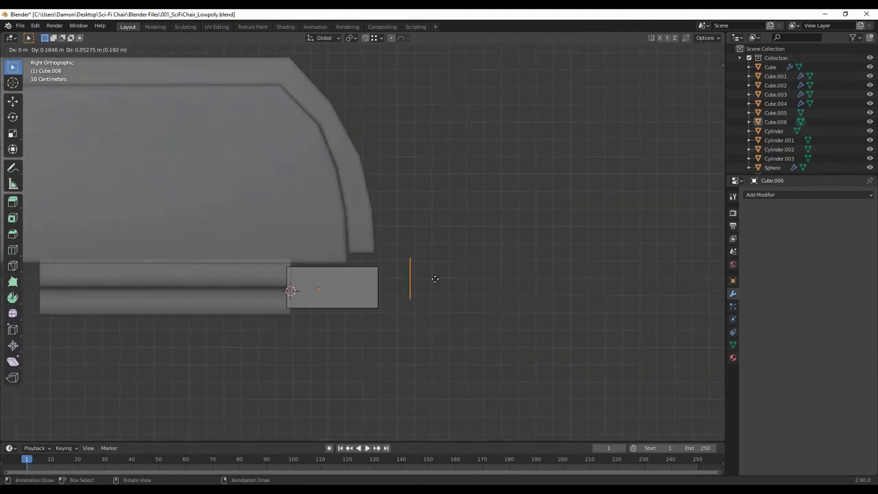
click(439, 288)
scroll(446, 206, down, 2)
scroll(430, 243, up, 2)
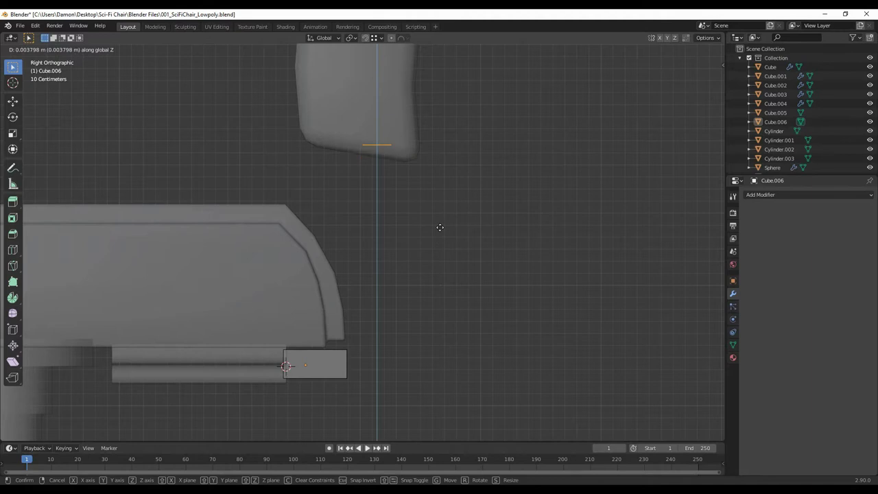
Bridge the two faces into a curved strap with 6 cuts
right_click(459, 235)
click(459, 235)
click(150, 390)
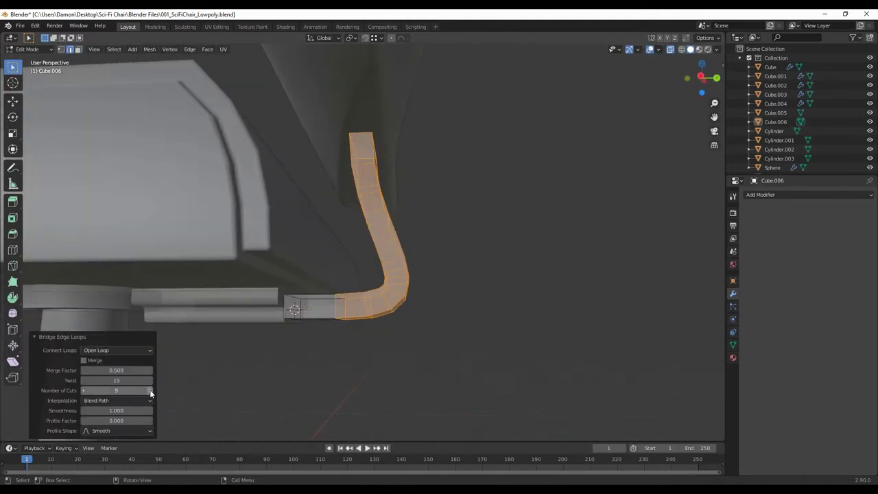
ctrl+scroll(150, 392, down, 3)
key(KP_3)
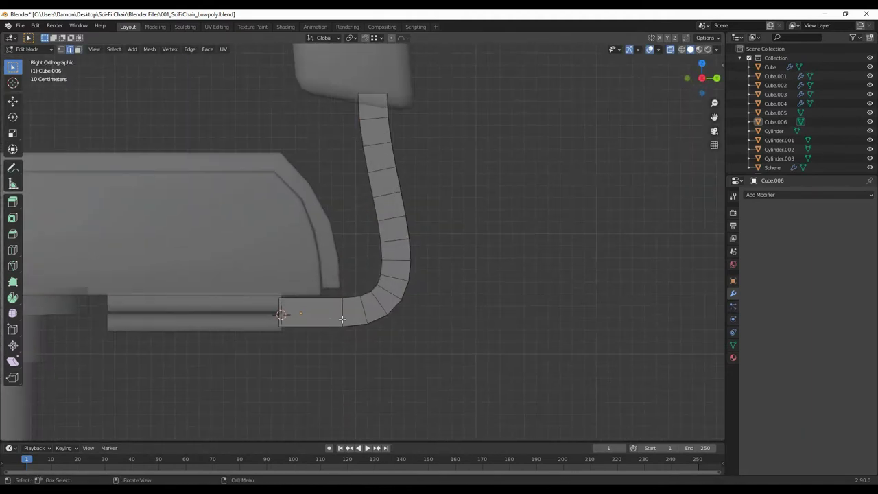
key(Tab)
scroll(437, 293, down, 5)
scroll(439, 295, down, 3)
middle_drag(372, 249, 421, 327)
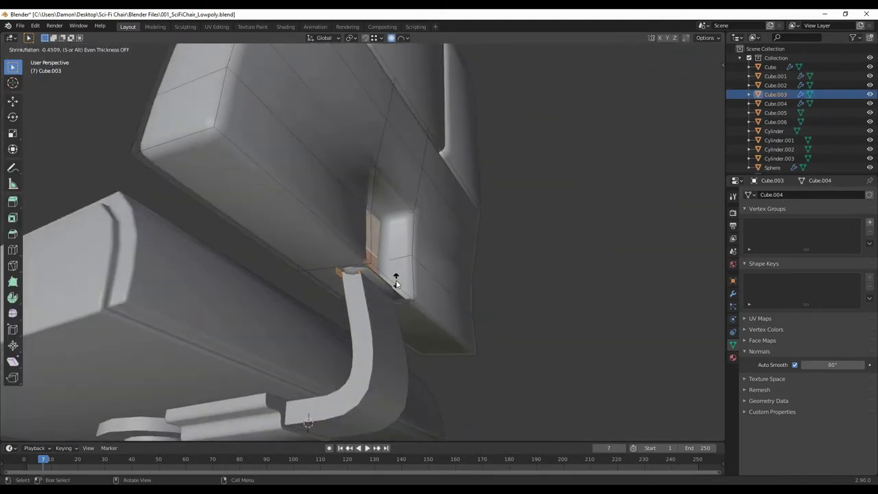
Merge the strap's top vertices and add a cylinder for the knob
scroll(370, 295, up, 5)
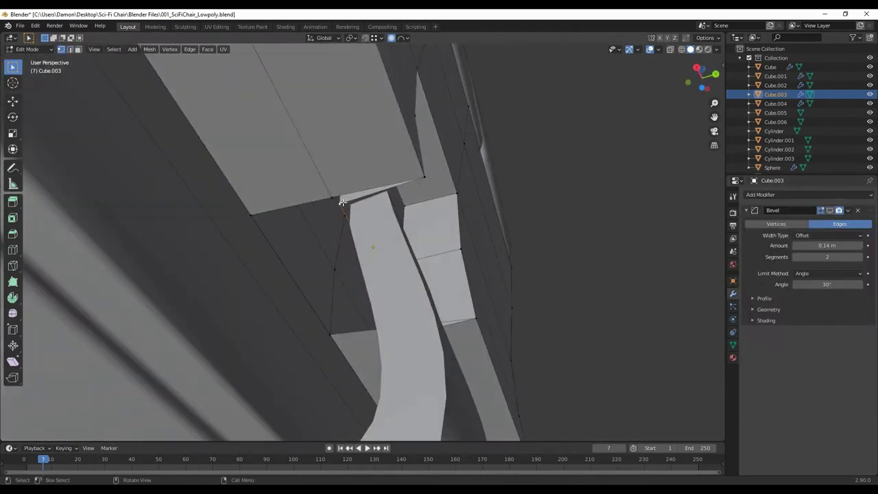
middle_drag(372, 298, 380, 304)
key(m)
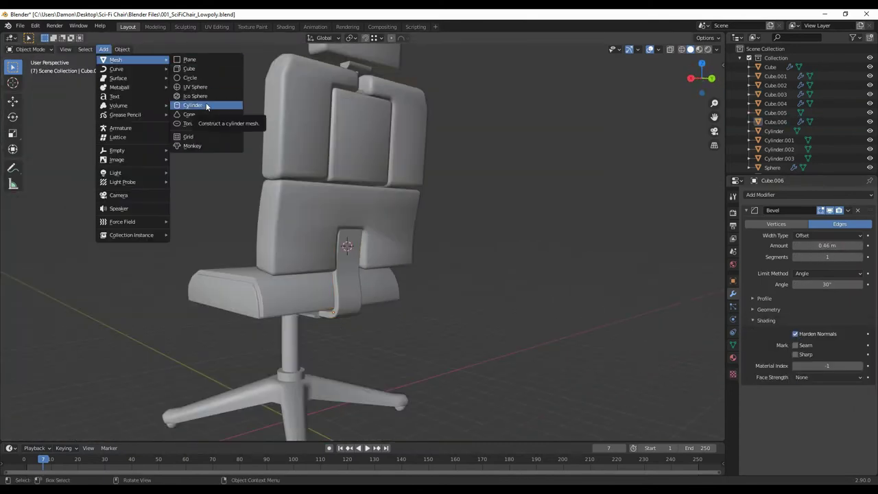
click(207, 106)
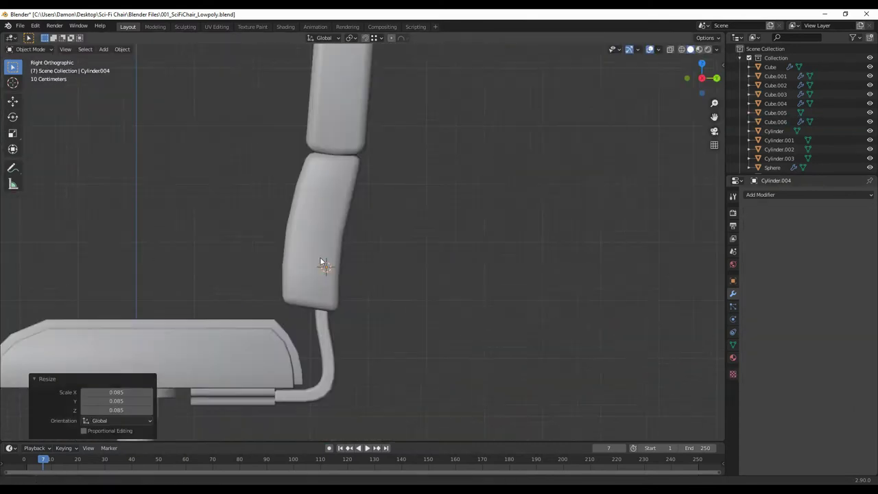
key(KP_3)
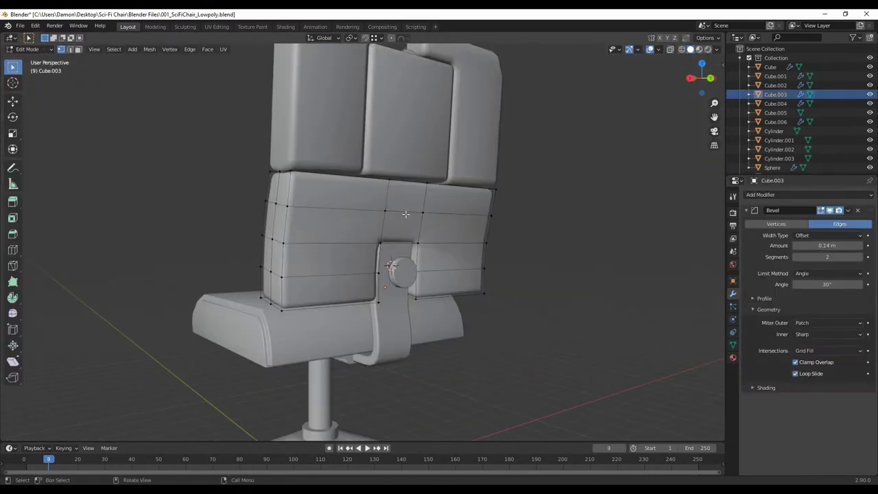
Add a new cube to start the armrest
click(580, 306)
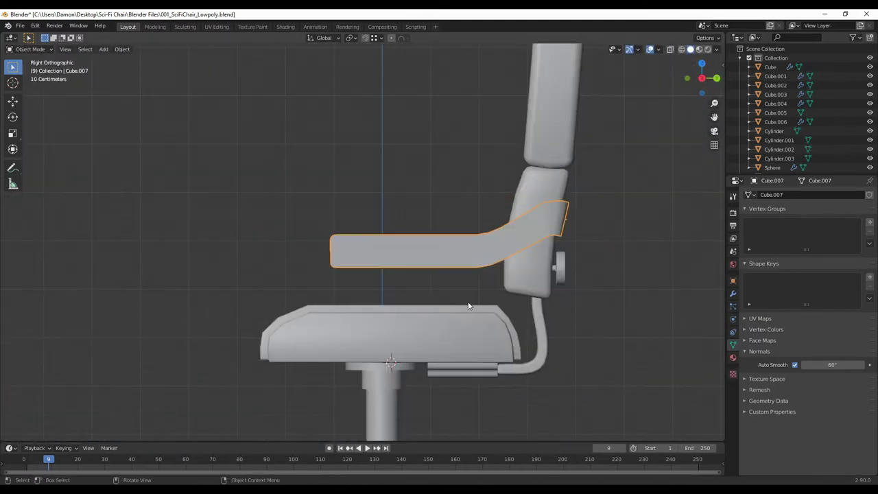
Select the armrest's end vertices and raise the Auto Smooth angle for smooth shading
drag(221, 188, 377, 242)
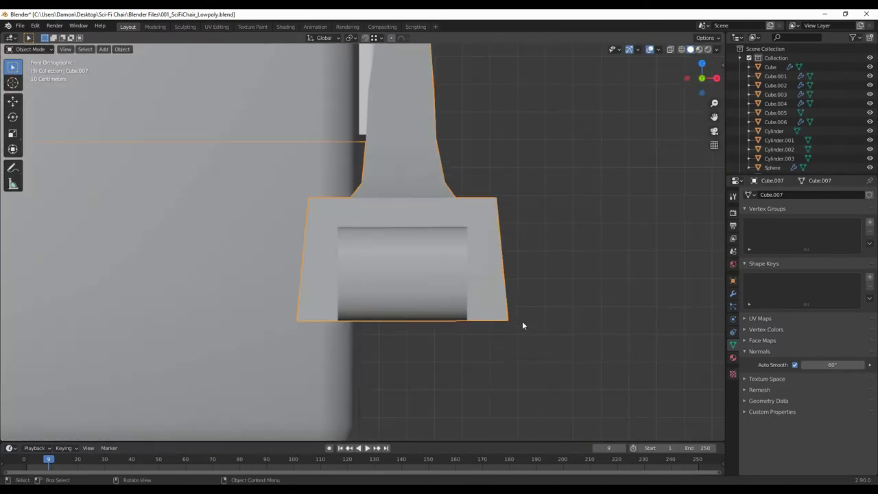
key(Tab)
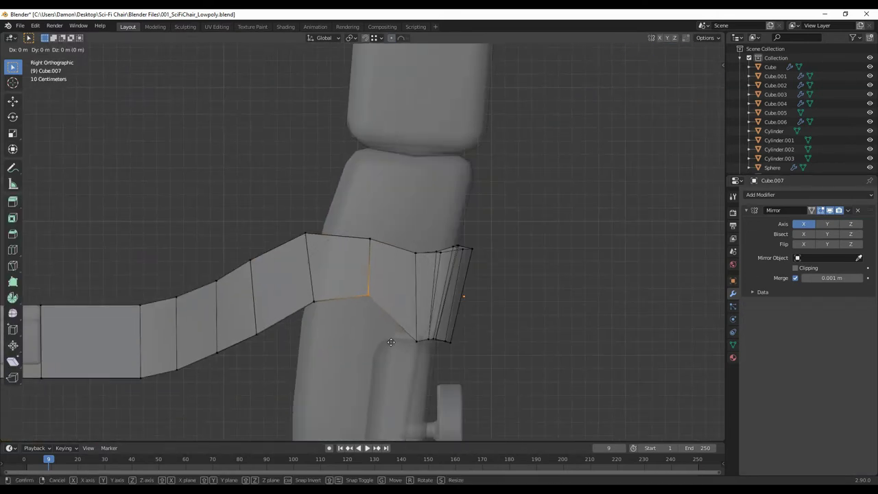
scroll(371, 288, up, 2)
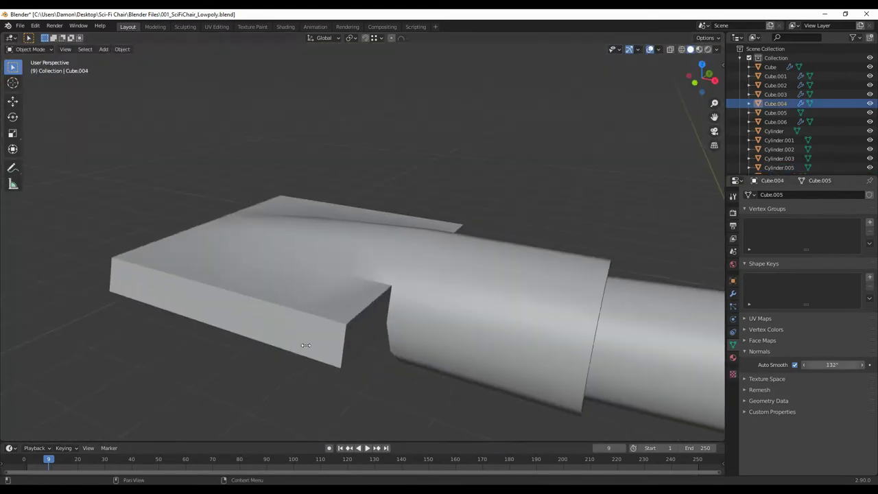
drag(862, 361, 871, 361)
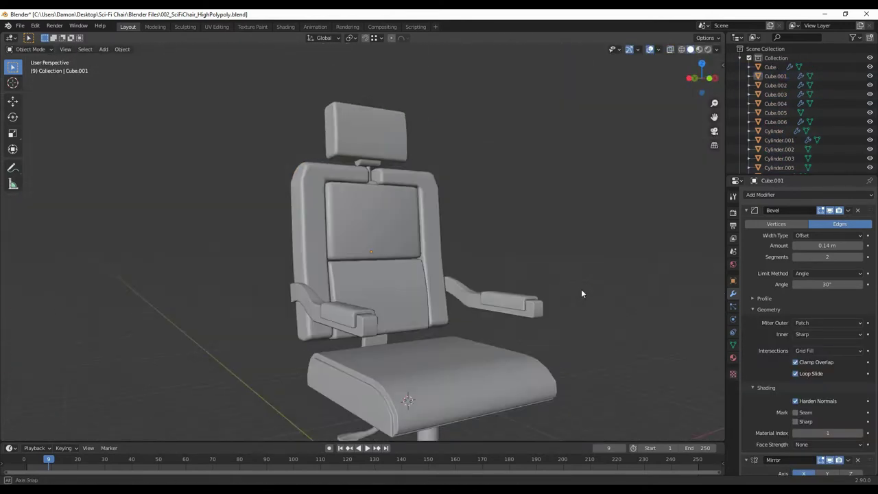
Move the selected armrest upward, viewed from near the front
middle_drag(435, 259, 372, 281)
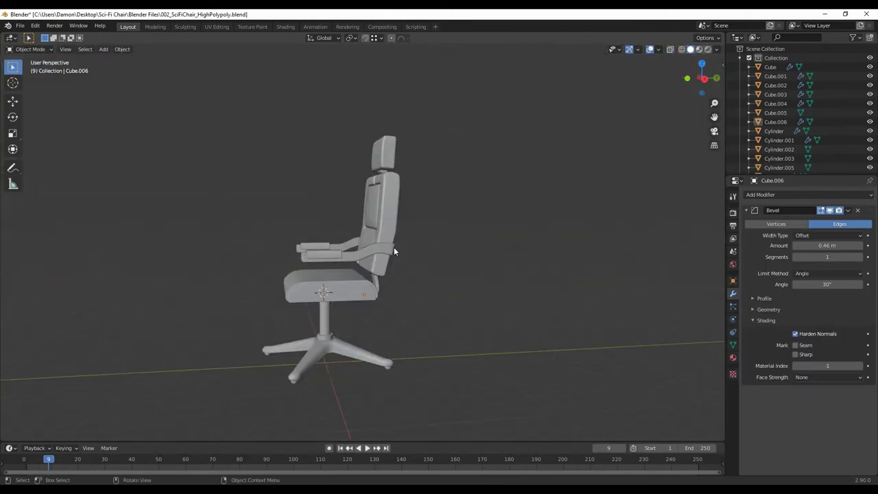
key(g)
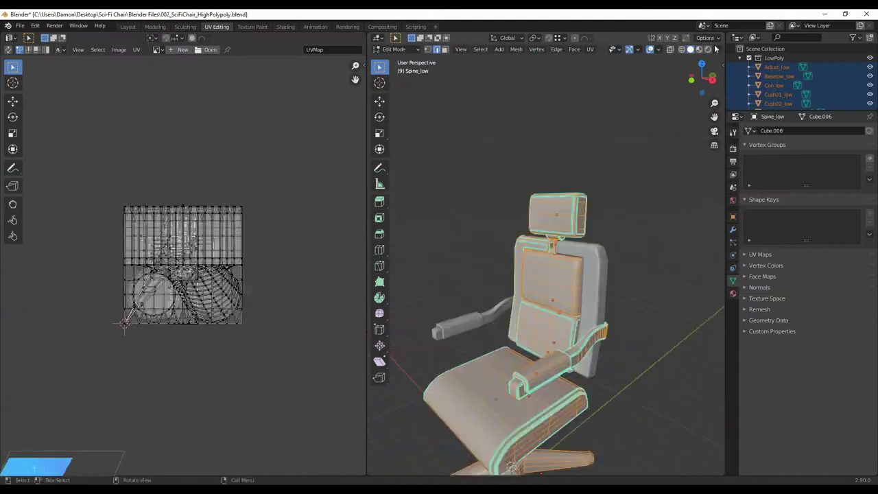
Select the linked neck part and unwrap it with Follow Active Quads
key(a)
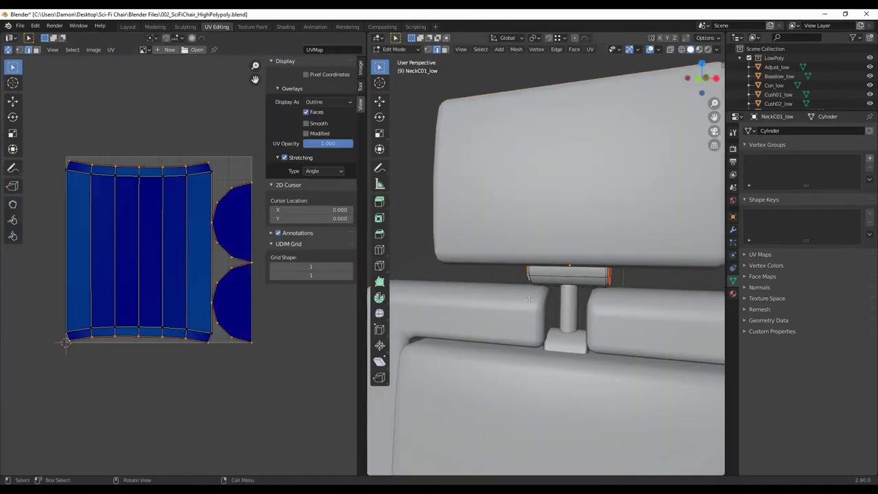
key(l)
key(u)
click(277, 351)
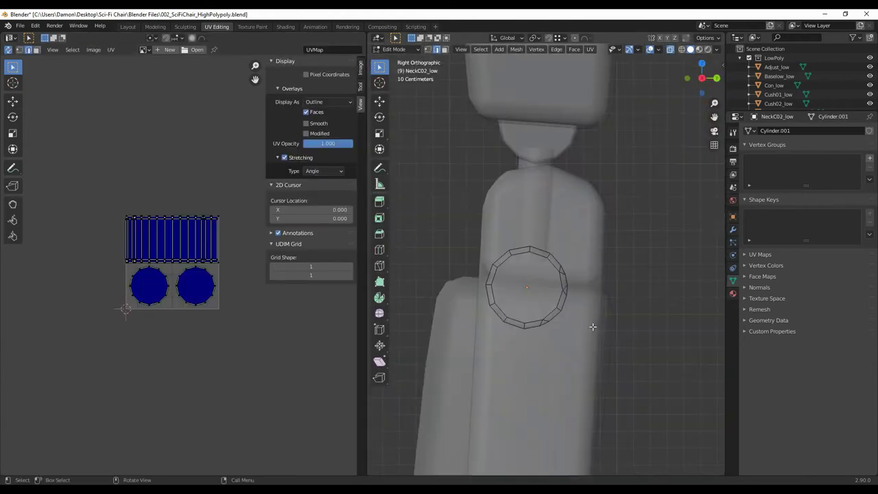
middle_drag(590, 325, 607, 343)
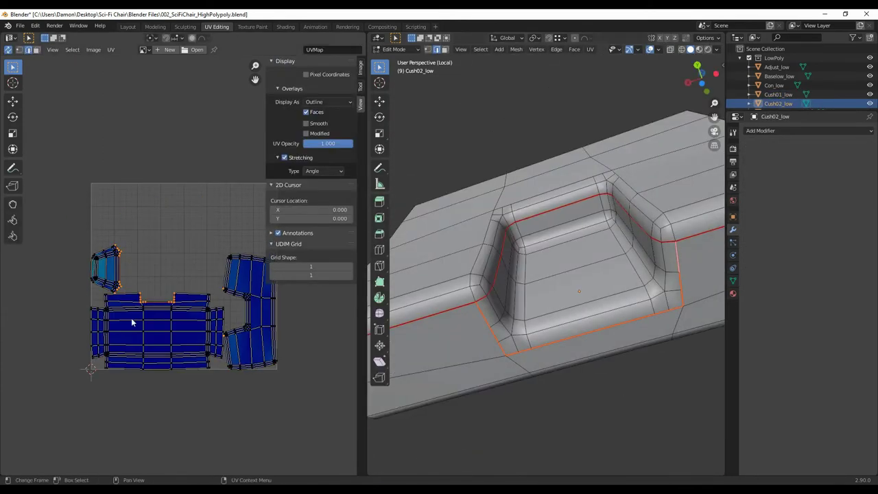
scroll(182, 249, down, 1)
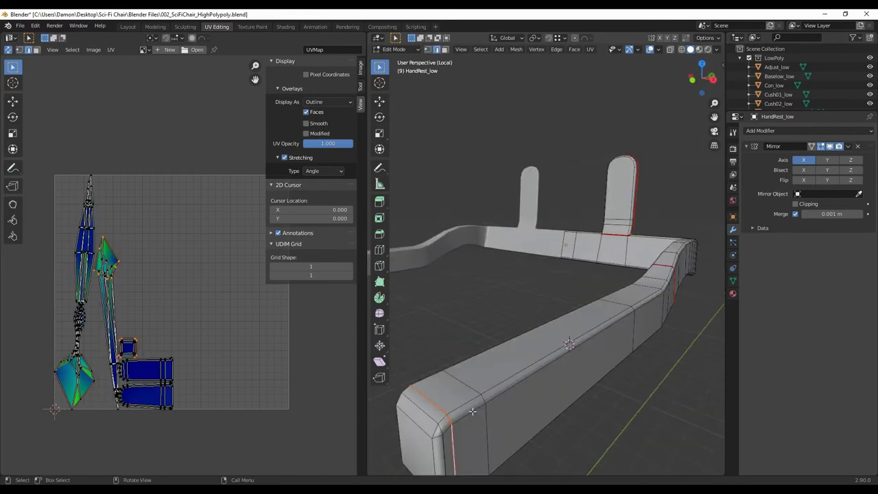
Inspect the hand rest from another angle and box-select part of the wheel mesh
middle_drag(473, 410, 577, 414)
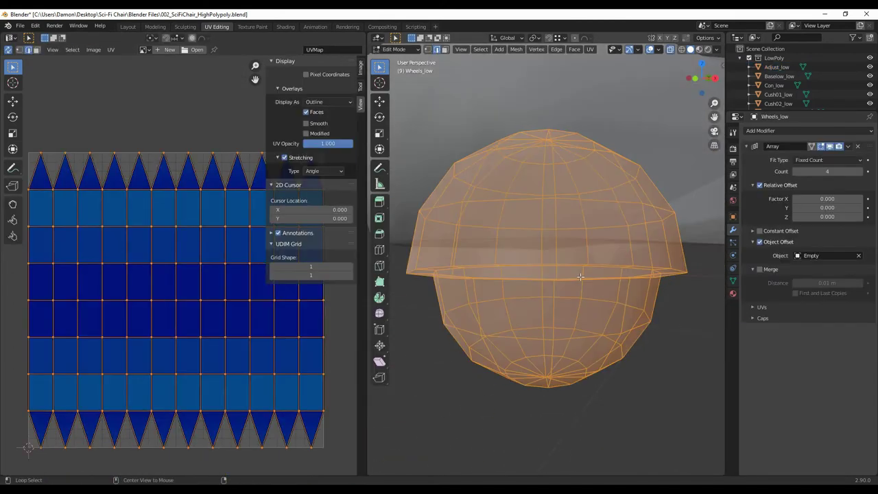
drag(430, 181, 662, 251)
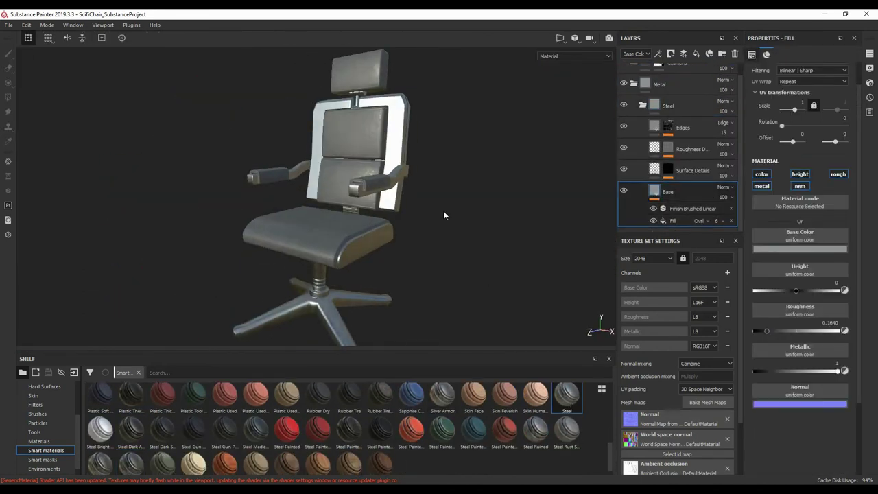
Open the fill's base colour picker, then orbit to inspect the chair base and front
click(799, 248)
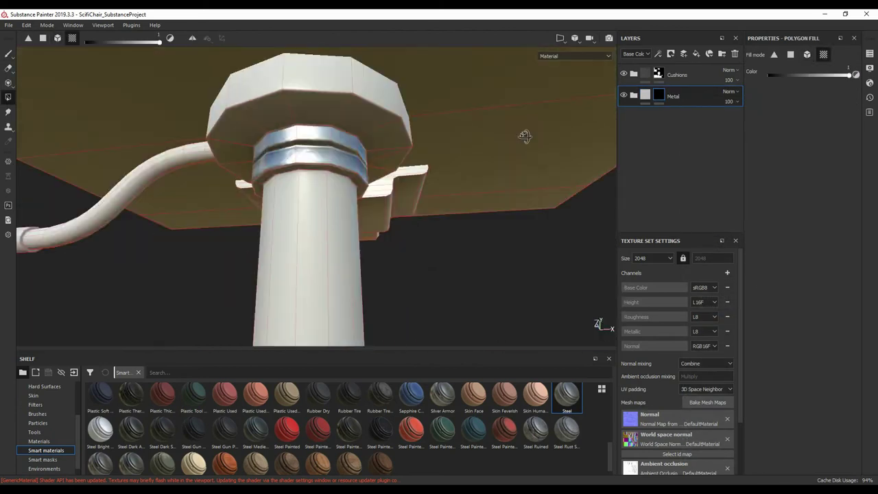
alt+drag(357, 251, 306, 219)
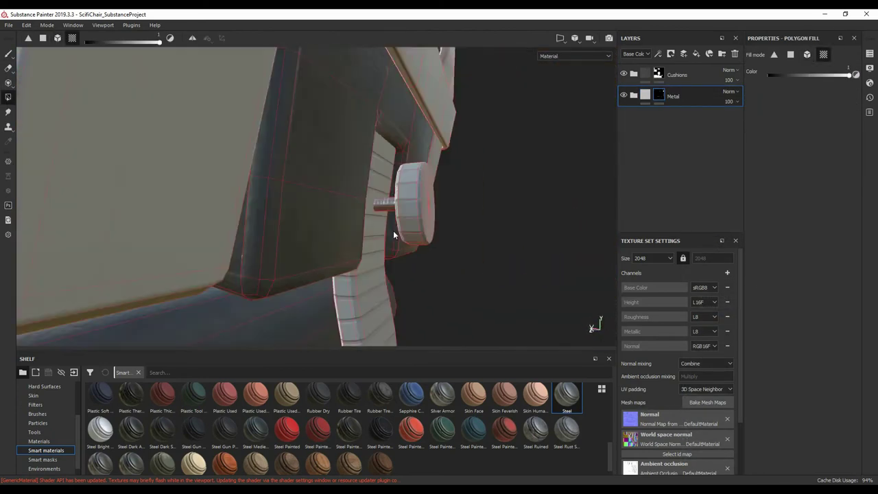
scroll(336, 206, down, 5)
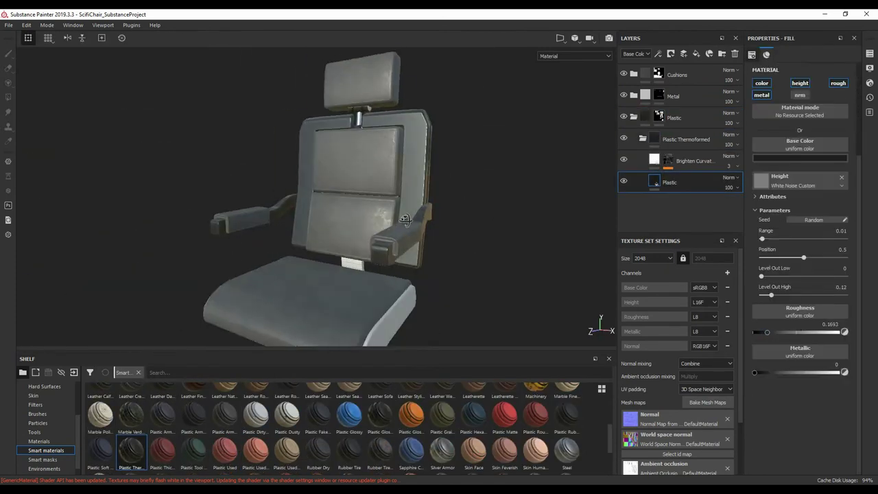
alt+drag(404, 219, 402, 237)
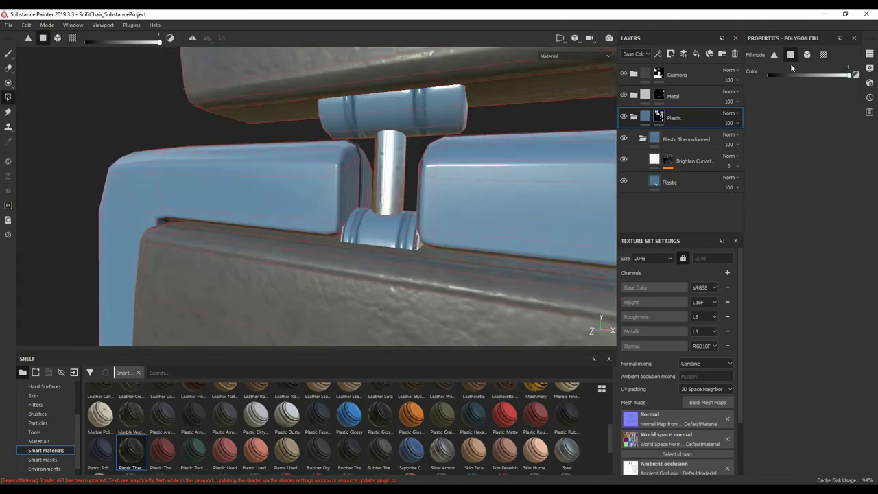
alt+drag(255, 227, 434, 286)
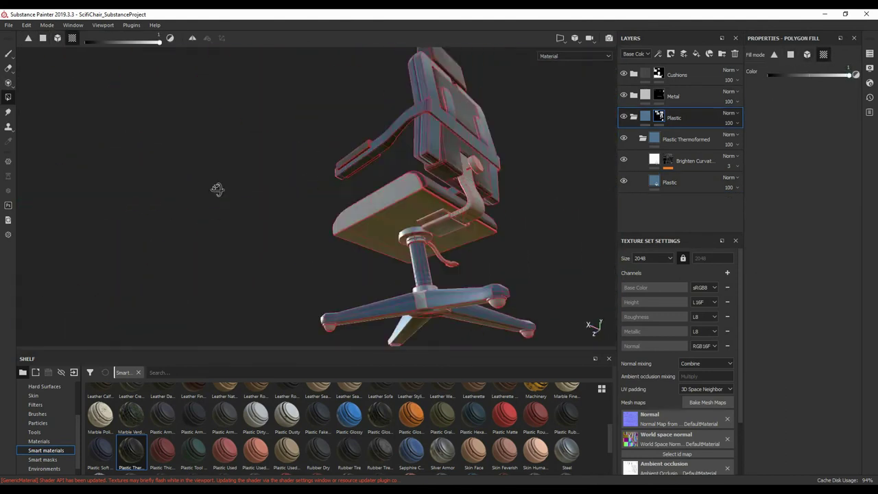
mouse_move(238, 255)
alt+mouse_down()
mouse_move(431, 231)
mouse_move(396, 251)
mouse_move(296, 272)
mouse_move(434, 196)
mouse_move(407, 231)
mouse_move(636, 162)
alt+mouse_up()
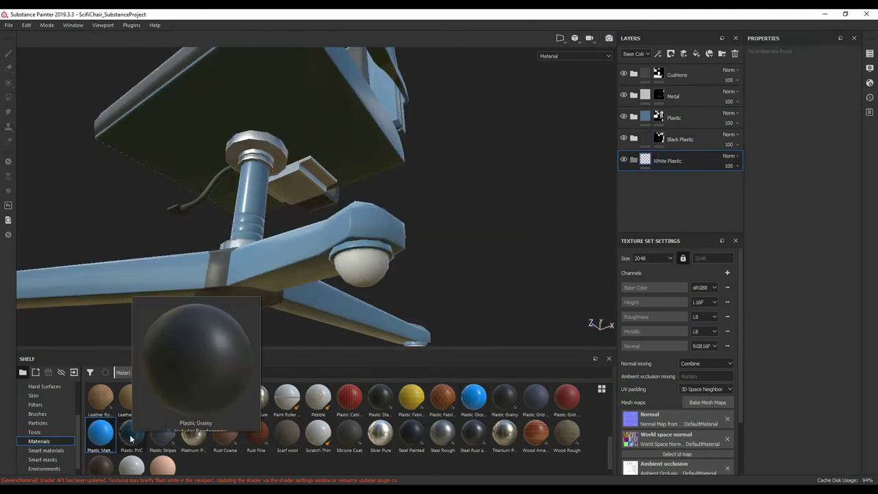
alt+drag(362, 277, 444, 255)
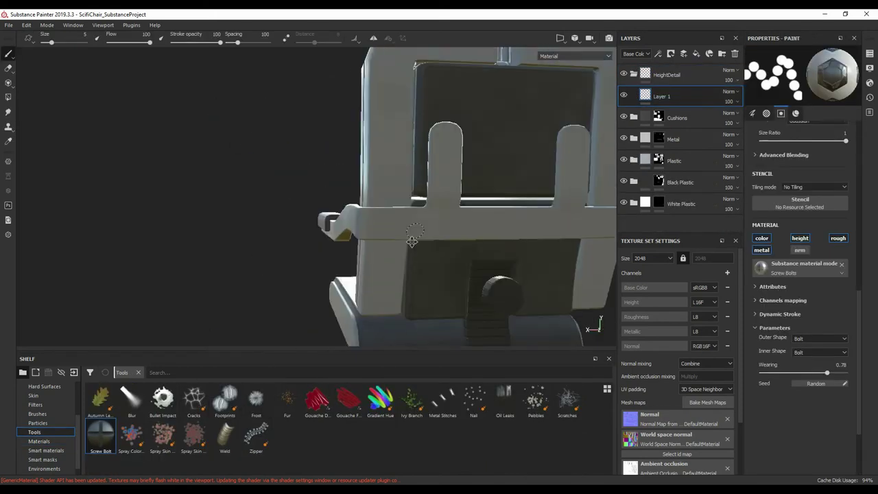
Split the view into 3D and UV panes and face the back panel's two bolts
mouse_move(314, 189)
alt+mouse_down()
mouse_move(365, 147)
mouse_move(283, 221)
alt+mouse_up()
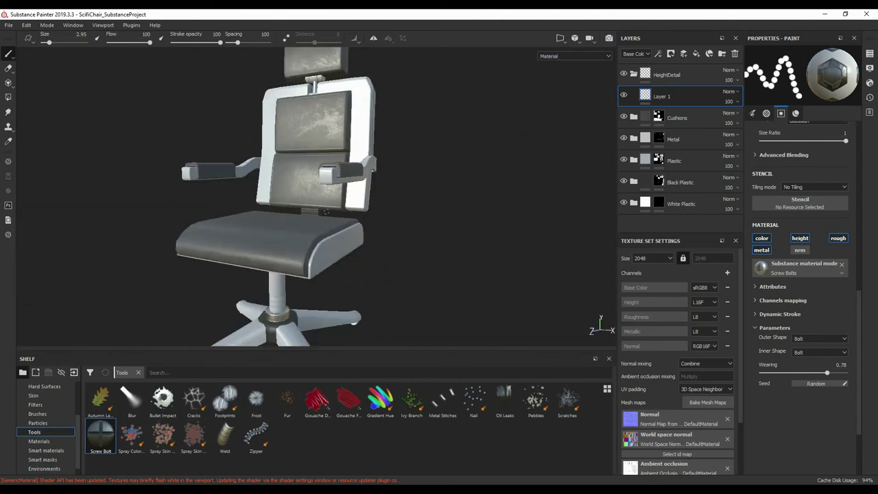
key(F1)
alt+drag(67, 203, 164, 200)
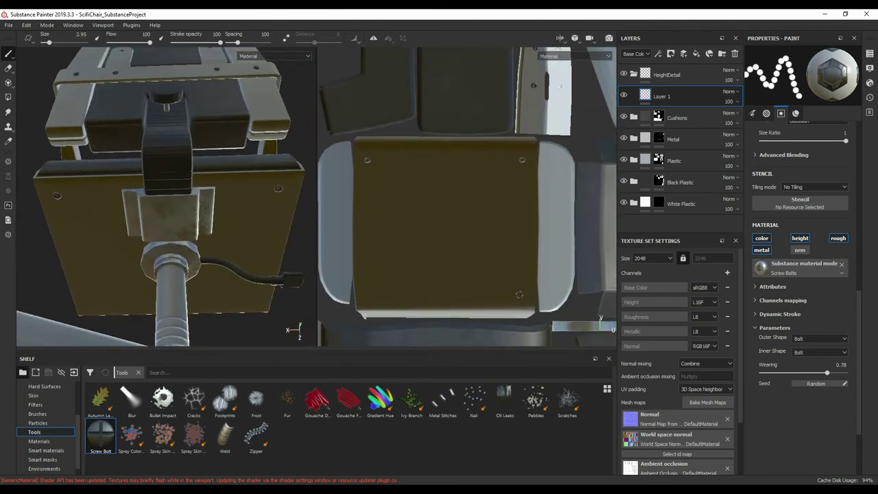
alt+drag(138, 281, 205, 295)
scroll(829, 220, up, 3)
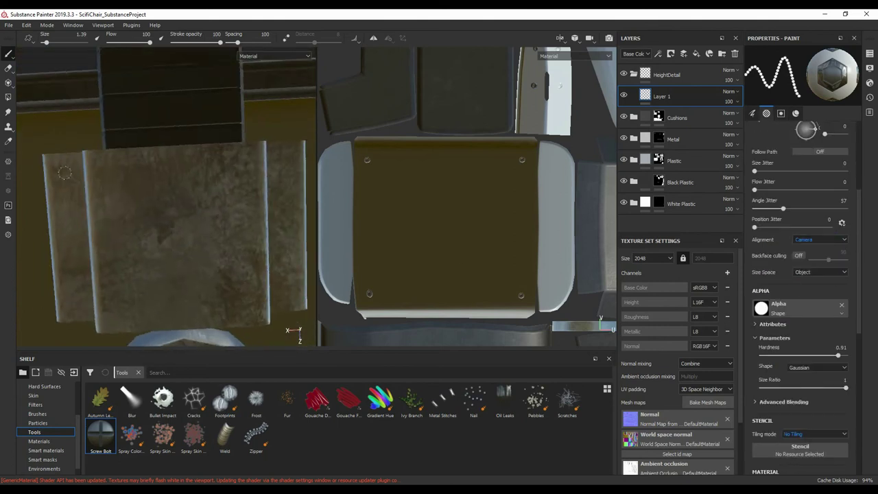
Stamp a hexagon shape onto the chair frame
alt+drag(244, 268, 171, 260)
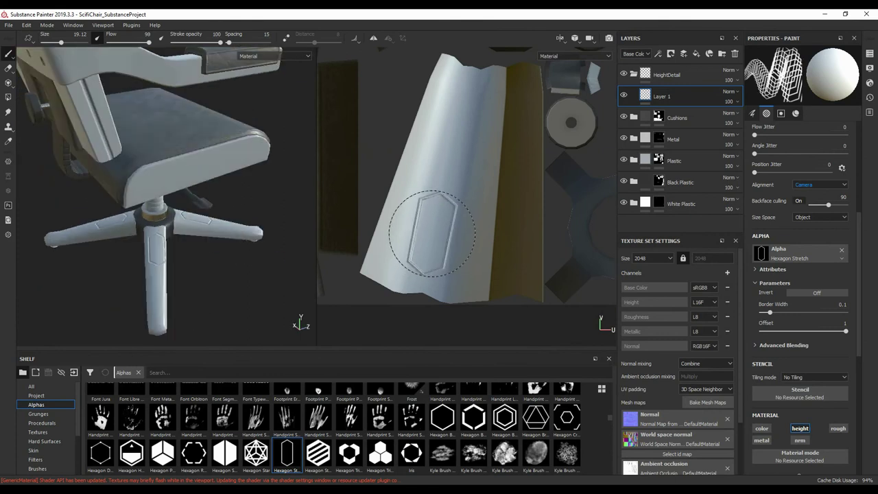
click(435, 235)
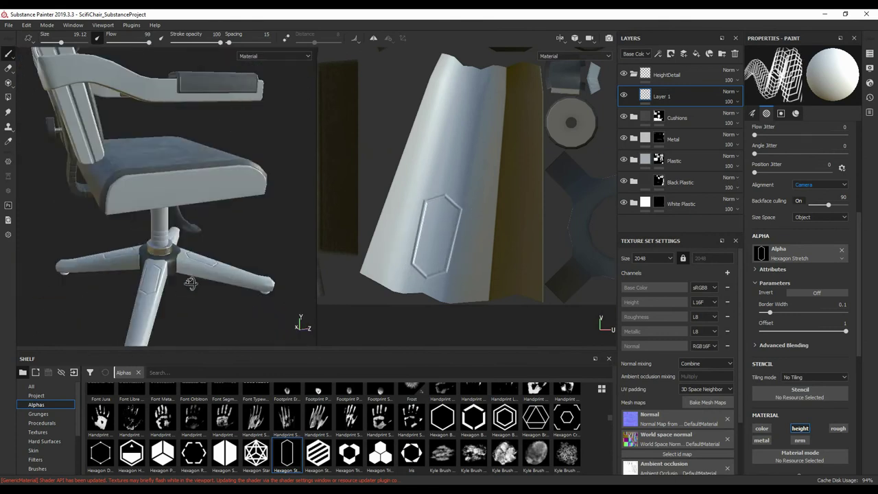
alt+drag(103, 251, 173, 207)
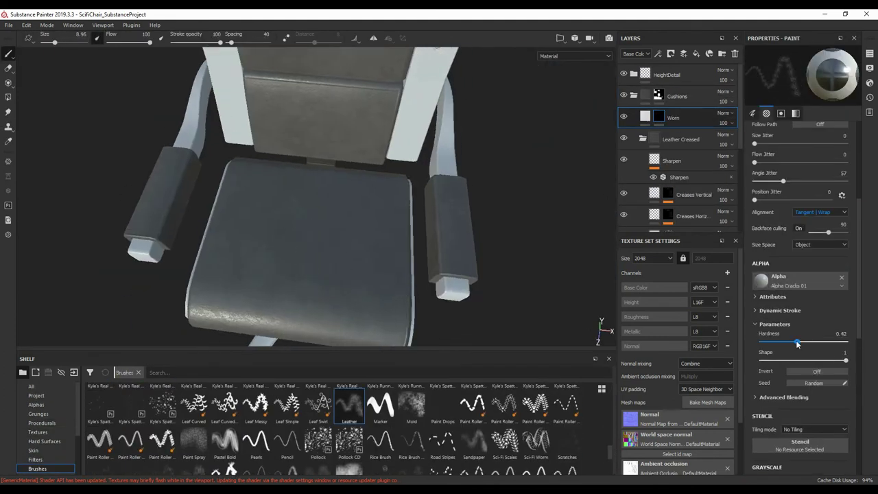
Lower the Worn layer's opacity to 33 and frame the backrest and seat
scroll(812, 300, up, 1)
alt+drag(412, 206, 275, 200)
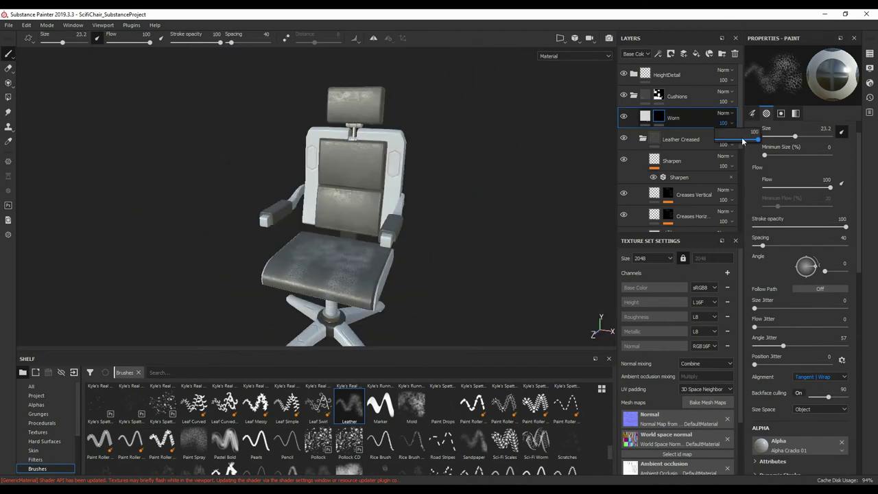
mouse_move(336, 237)
alt+mouse_down()
mouse_move(398, 239)
mouse_move(373, 271)
mouse_move(367, 243)
alt+mouse_up()
scroll(374, 271, up, 3)
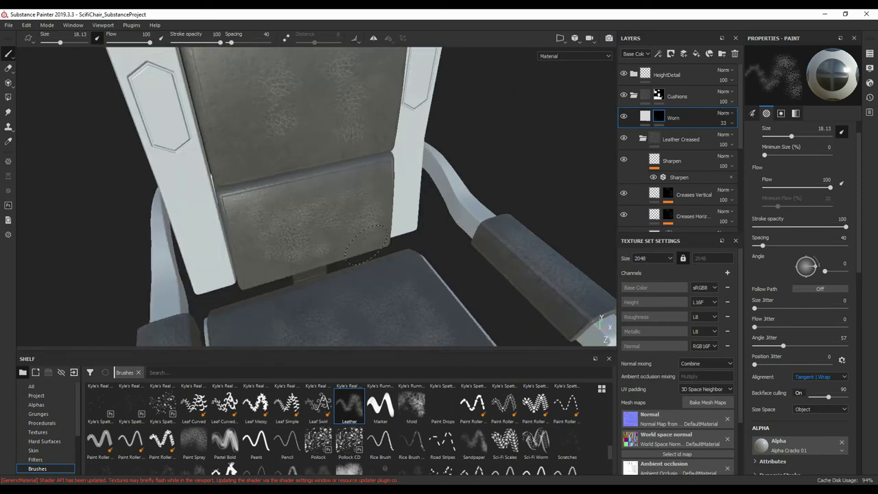
key(f)
Show the Worn layer's fill settings, then collapse the Cushions folder
alt+drag(299, 168, 431, 200)
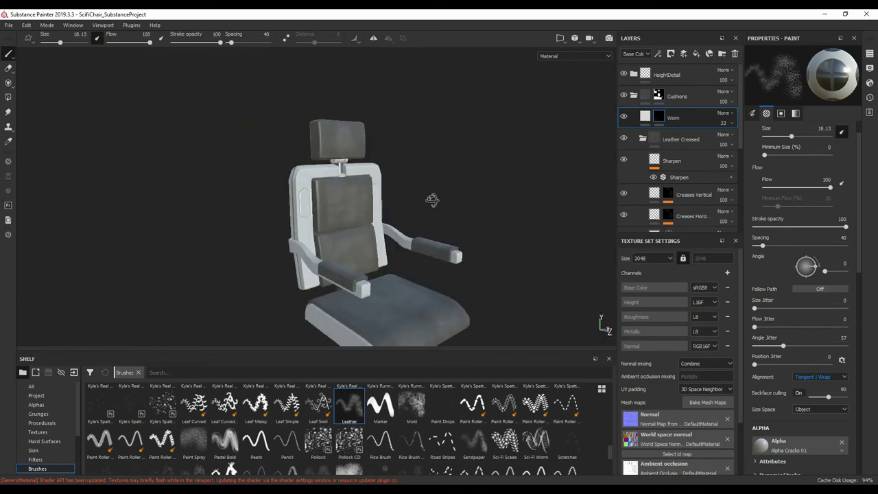
scroll(431, 200, up, 3)
click(645, 117)
alt+drag(518, 261, 412, 206)
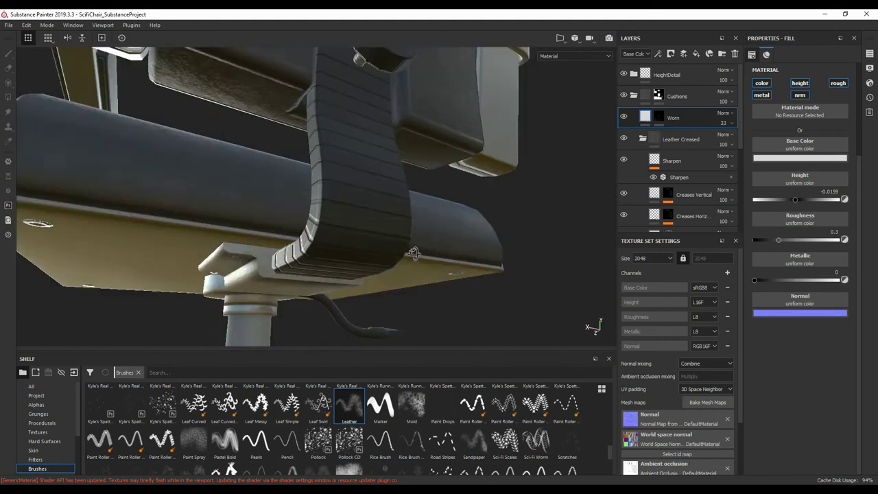
scroll(412, 206, up, 3)
click(633, 96)
Add a Dust fill layer with the Dust Occlusion mask and Dirt Level 0.32
click(683, 53)
click(799, 158)
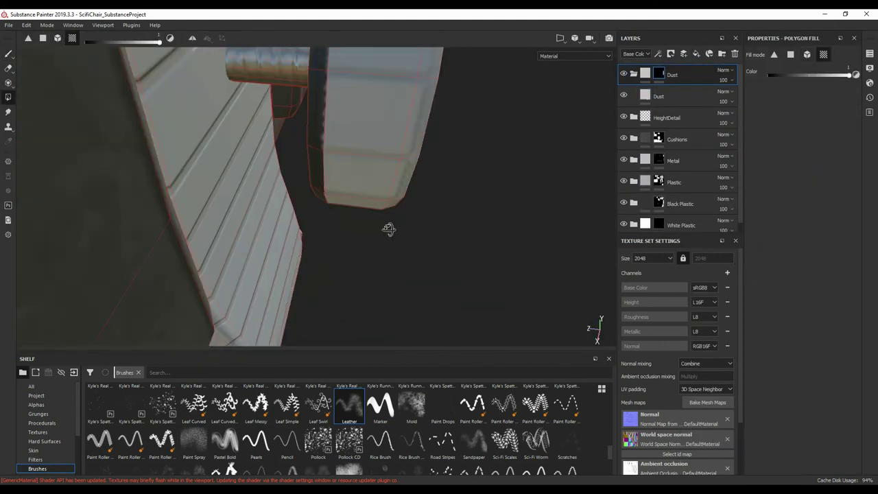
drag(199, 401, 668, 96)
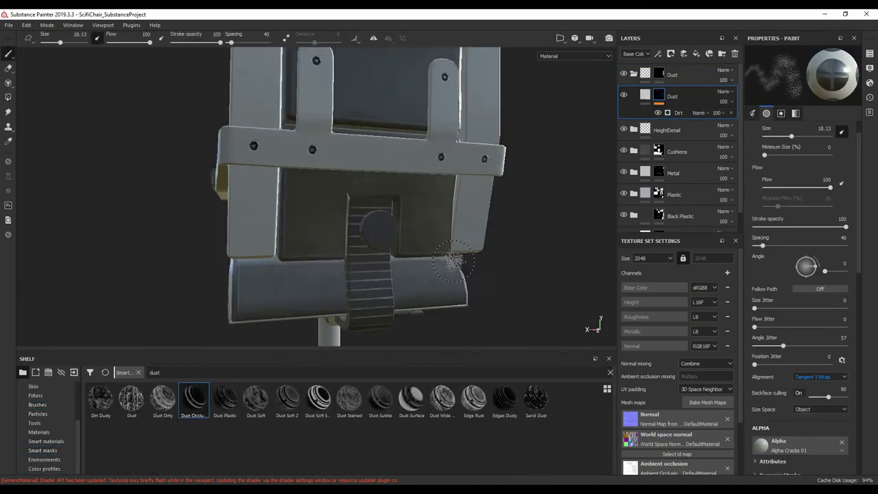
alt+drag(495, 290, 261, 261)
drag(784, 133, 787, 132)
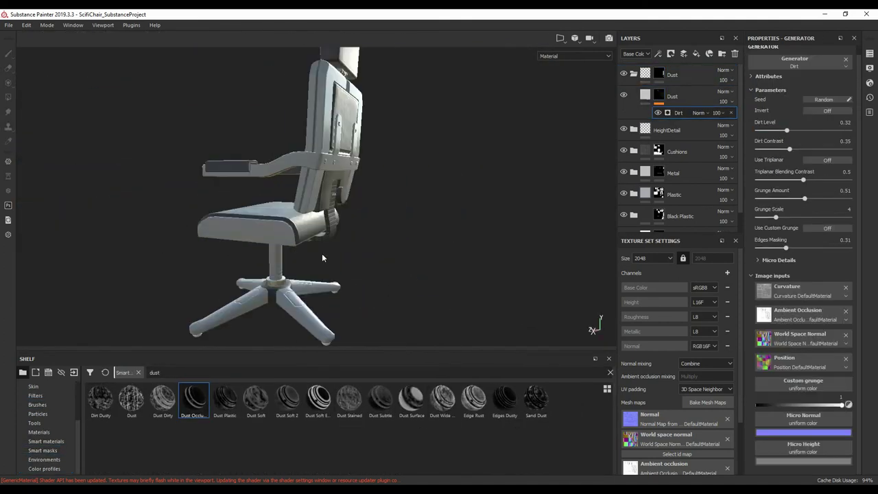